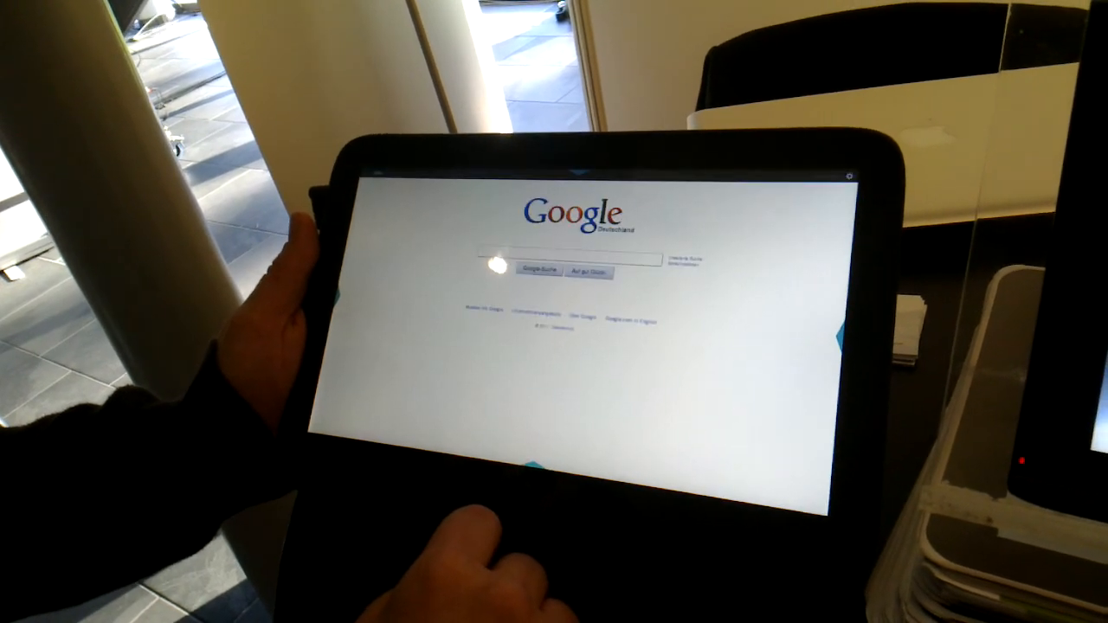
Step: Enter 'nomovok' in the Google search box and submit to get the results page
left_click(519, 253)
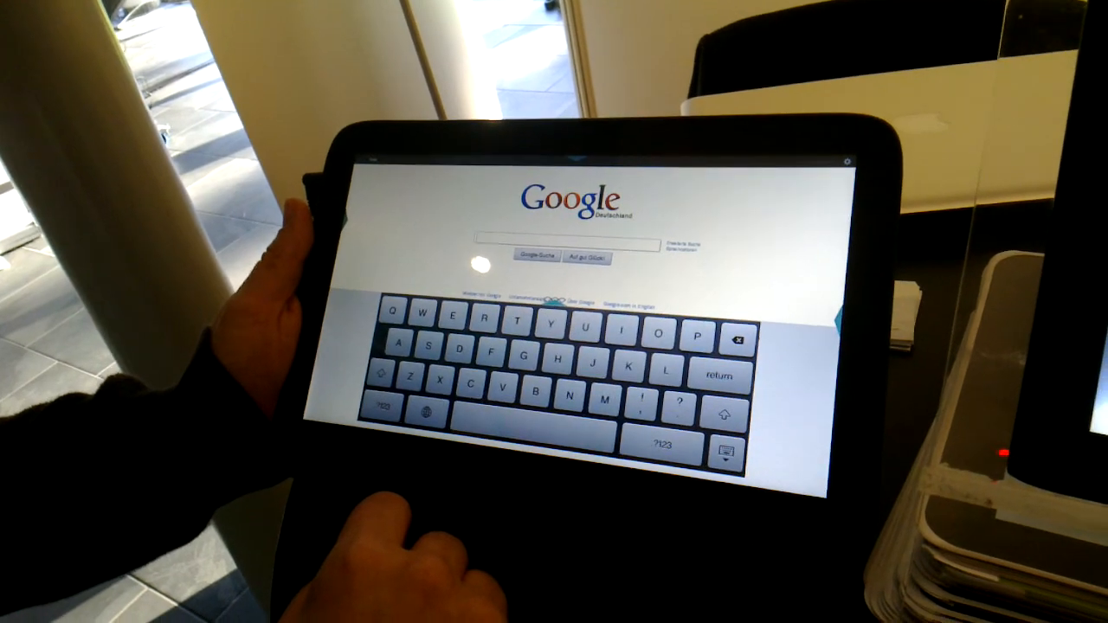
type("na")
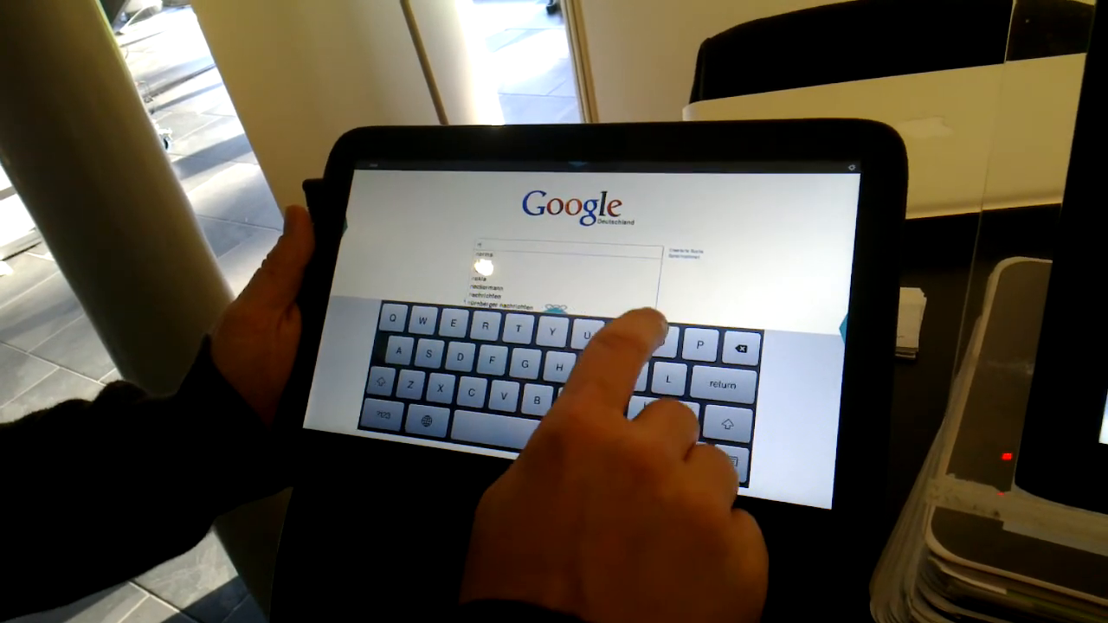
type("mo")
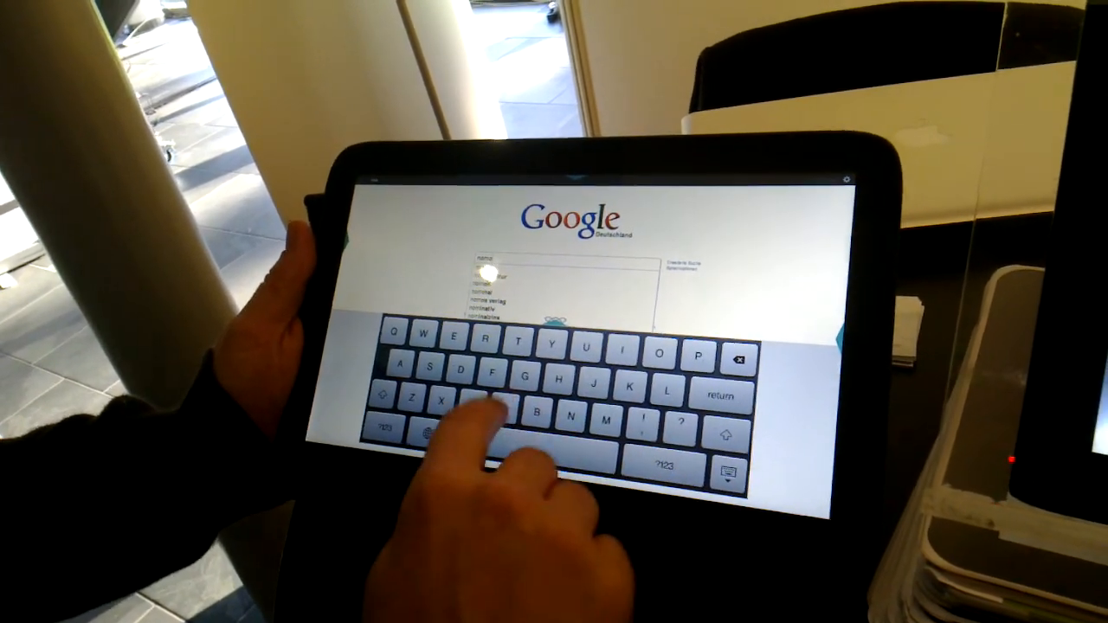
type("vie")
key("Return")
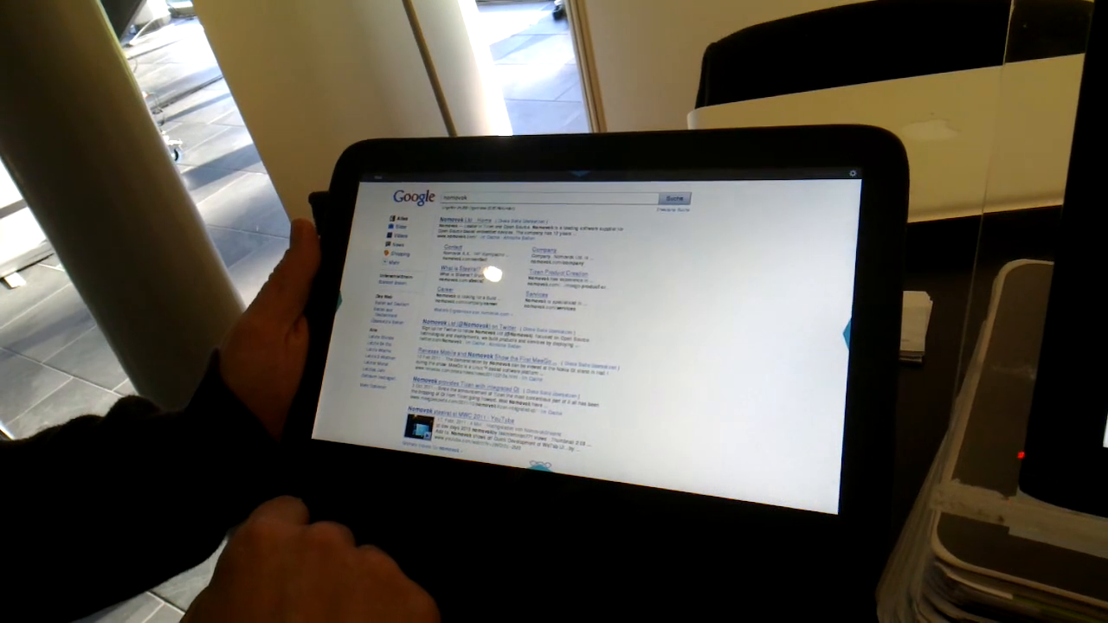
Step: Open the Nomovok site from the results and go to its Services page
left_click(489, 284)
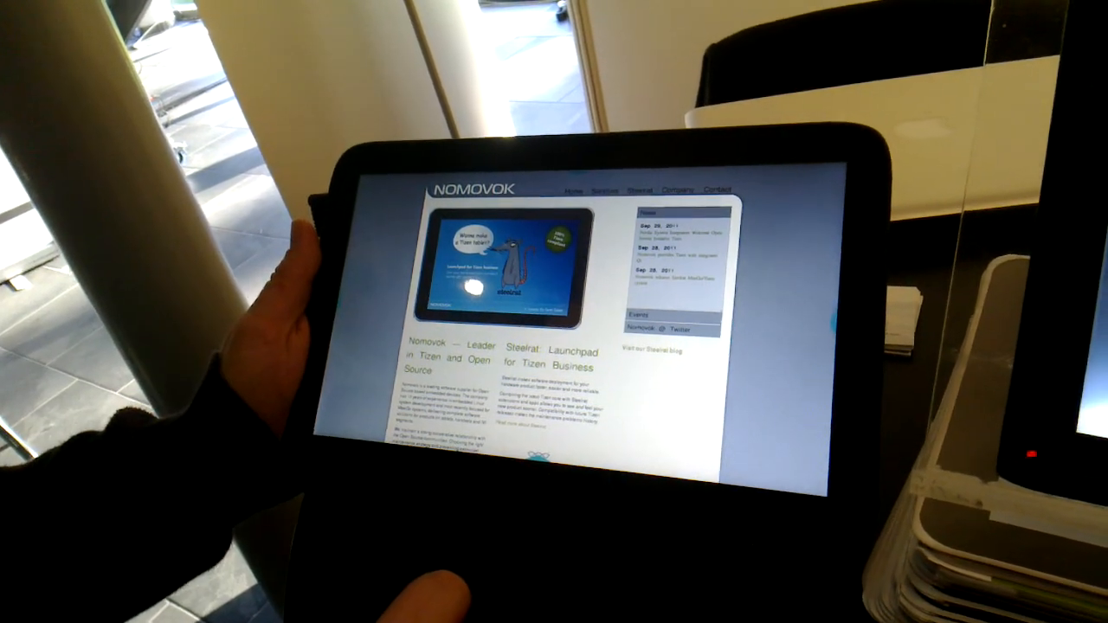
scroll(554, 364, "down", 3)
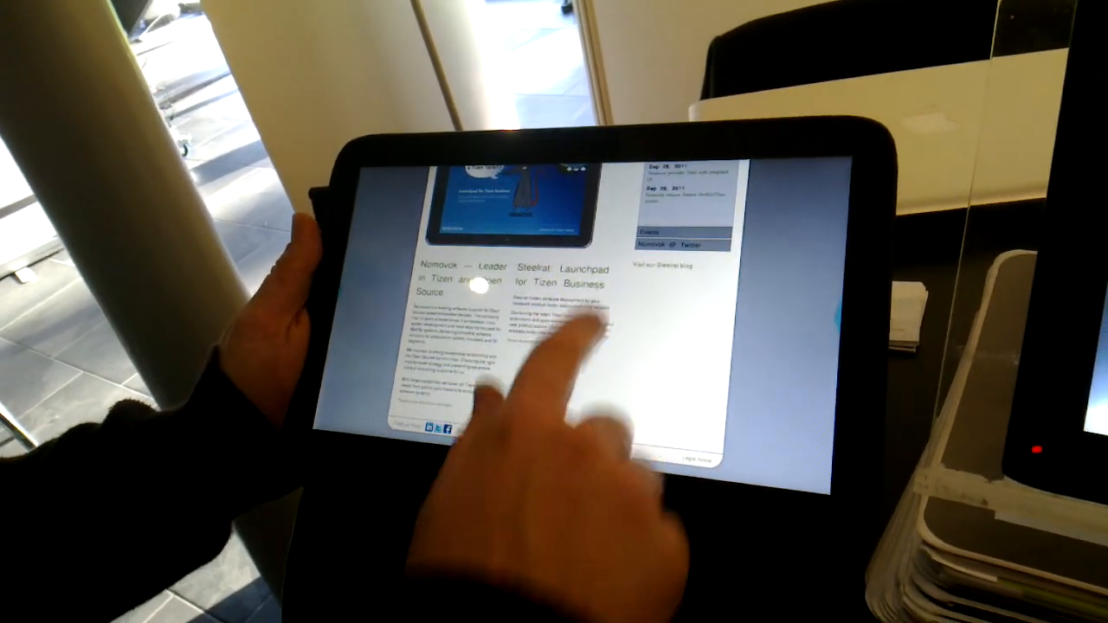
scroll(555, 346, "up", 3)
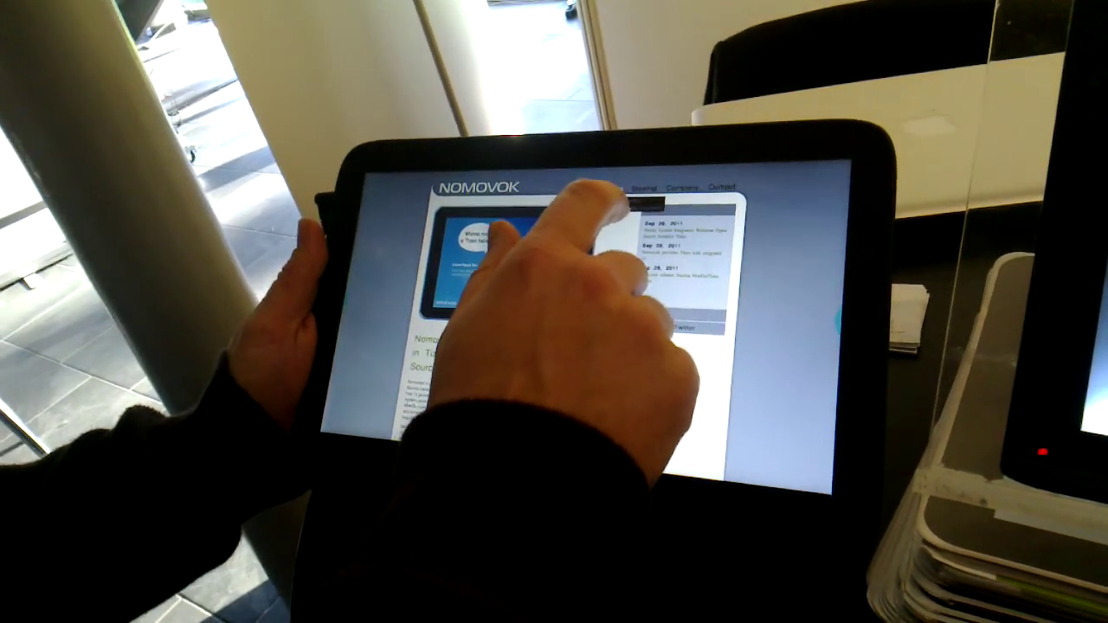
left_click(598, 193)
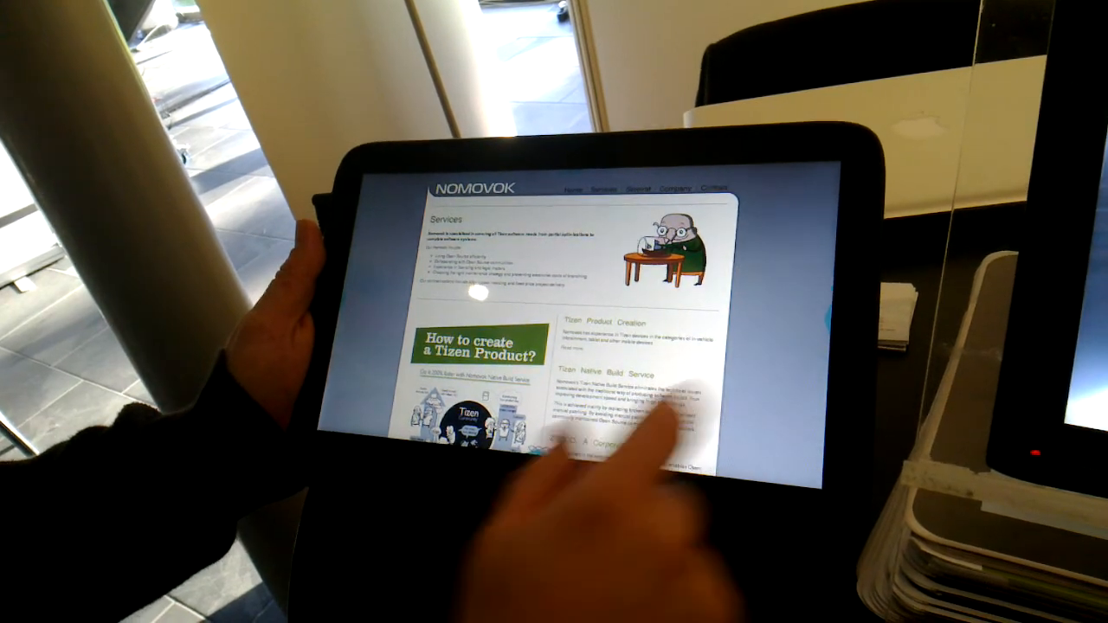
Step: Leave the browser via the app switcher and return to the home screen
left_click_drag(822, 303, 762, 303)
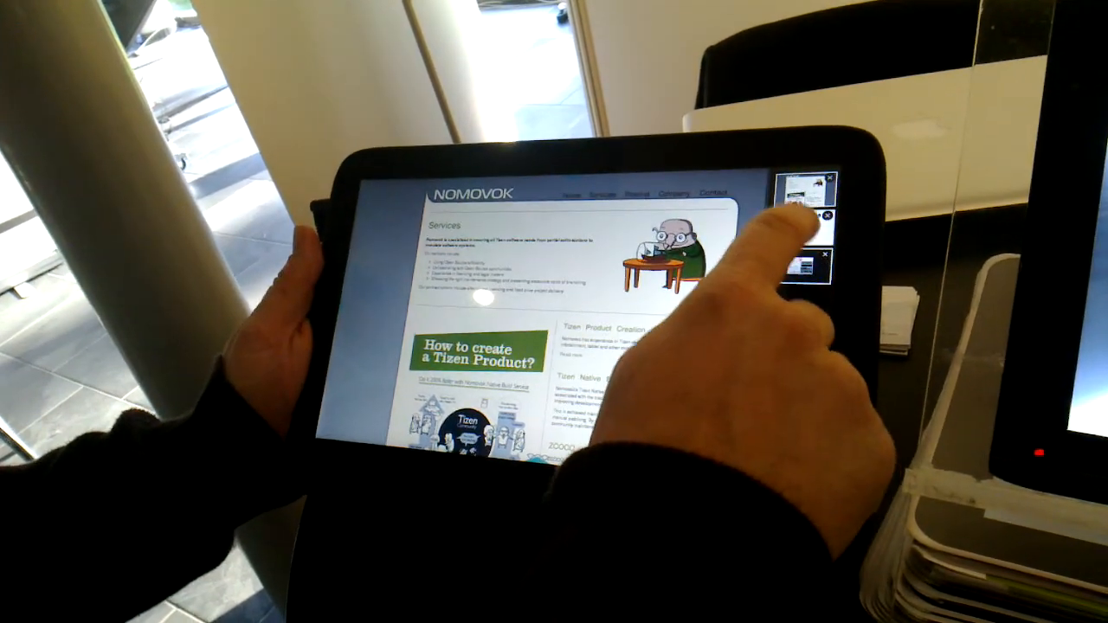
left_click(822, 223)
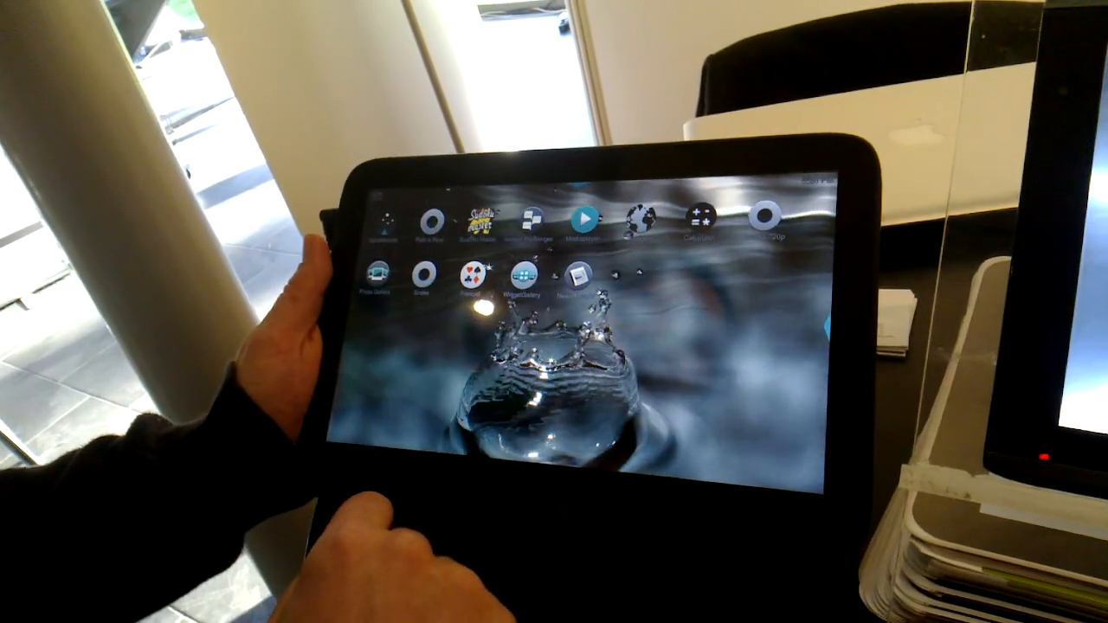
Step: Switch the board to 3D, start the game and rotate the board view
left_click(635, 336)
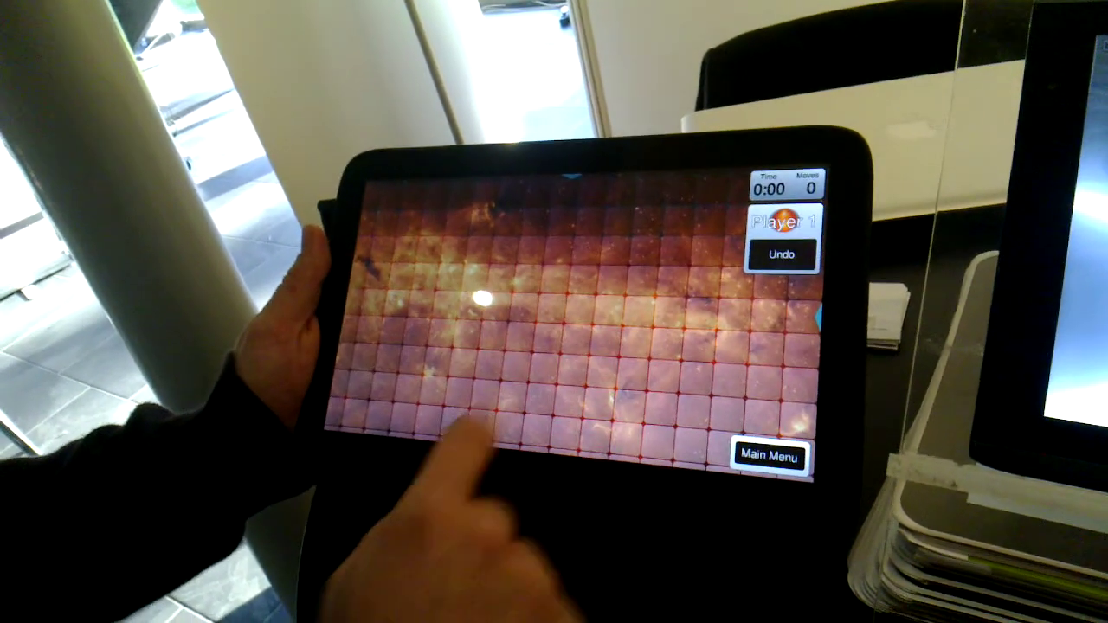
left_click(554, 329)
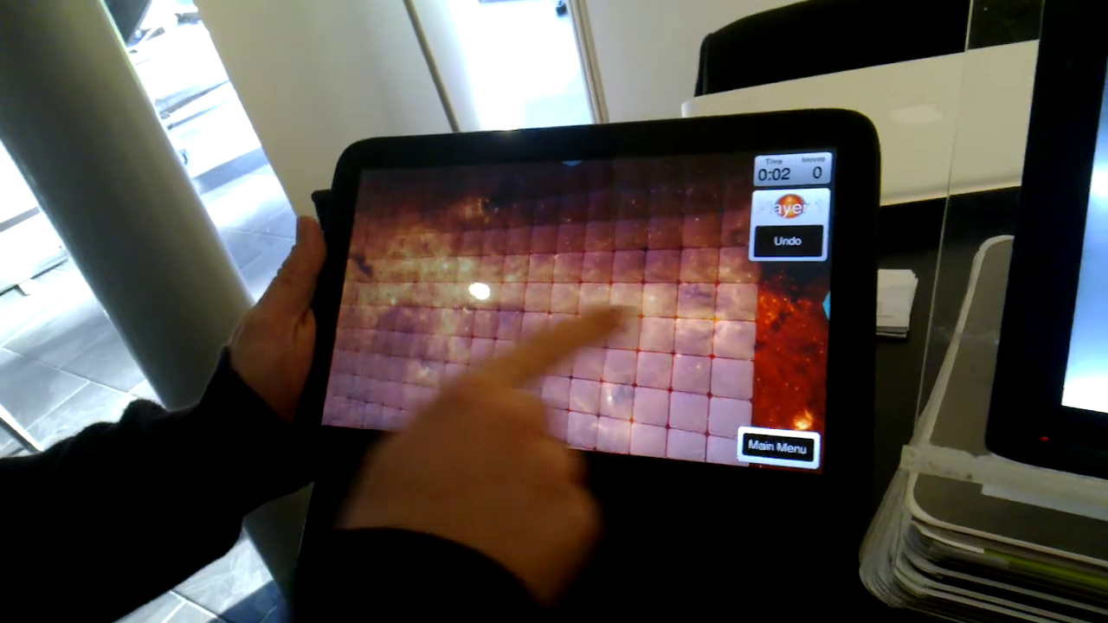
left_click_drag(607, 329, 485, 286)
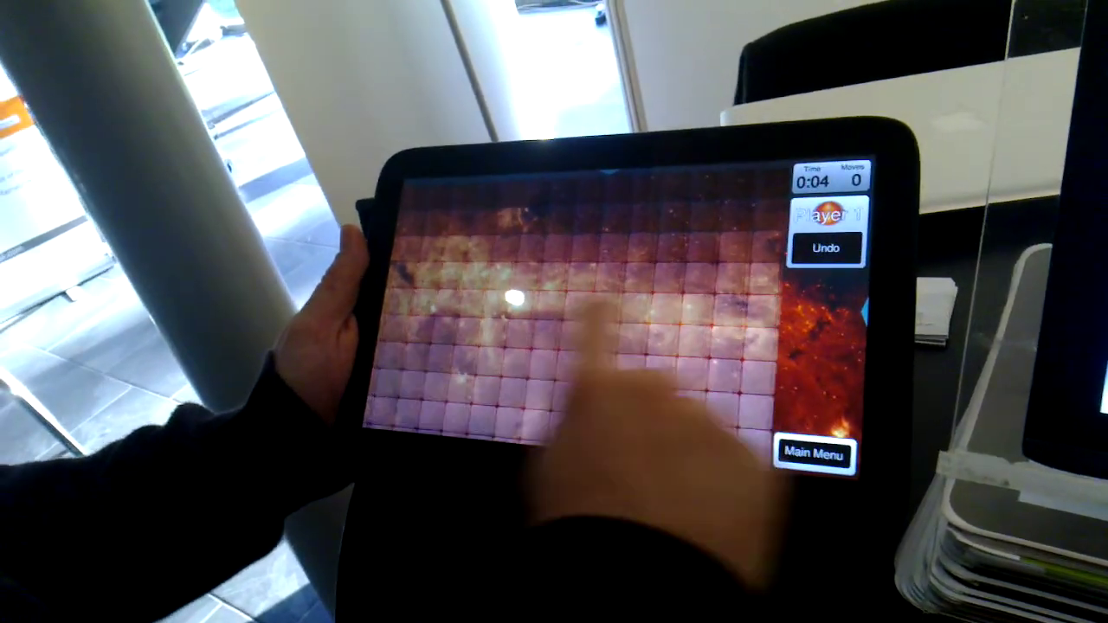
left_click_drag(658, 390, 710, 415)
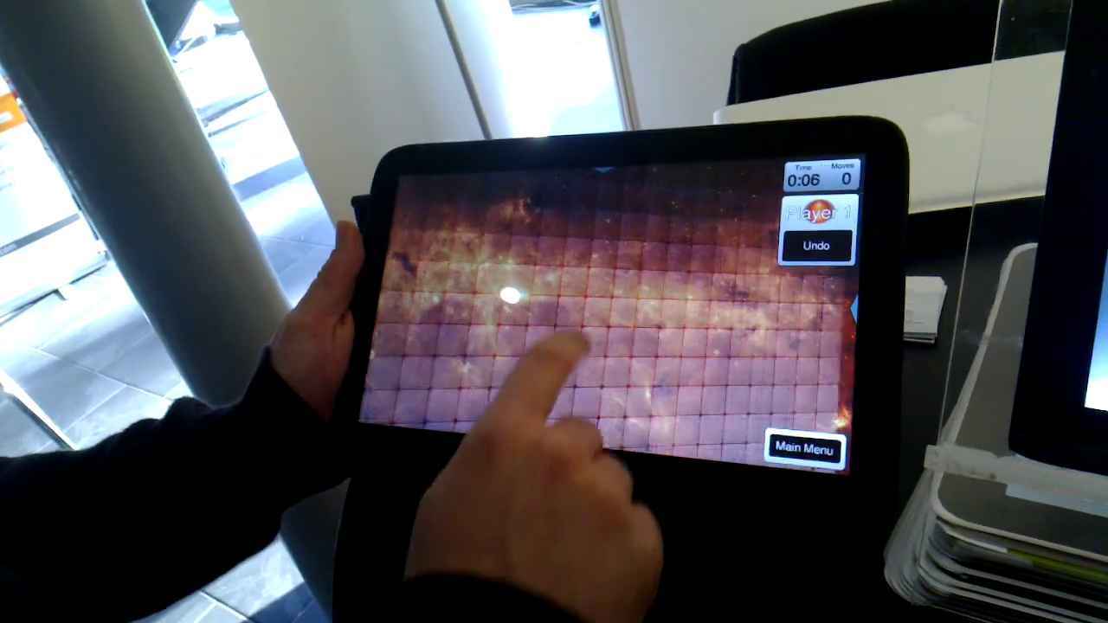
Step: Place a series of orange and blue tokens around the board centre
left_click(598, 321)
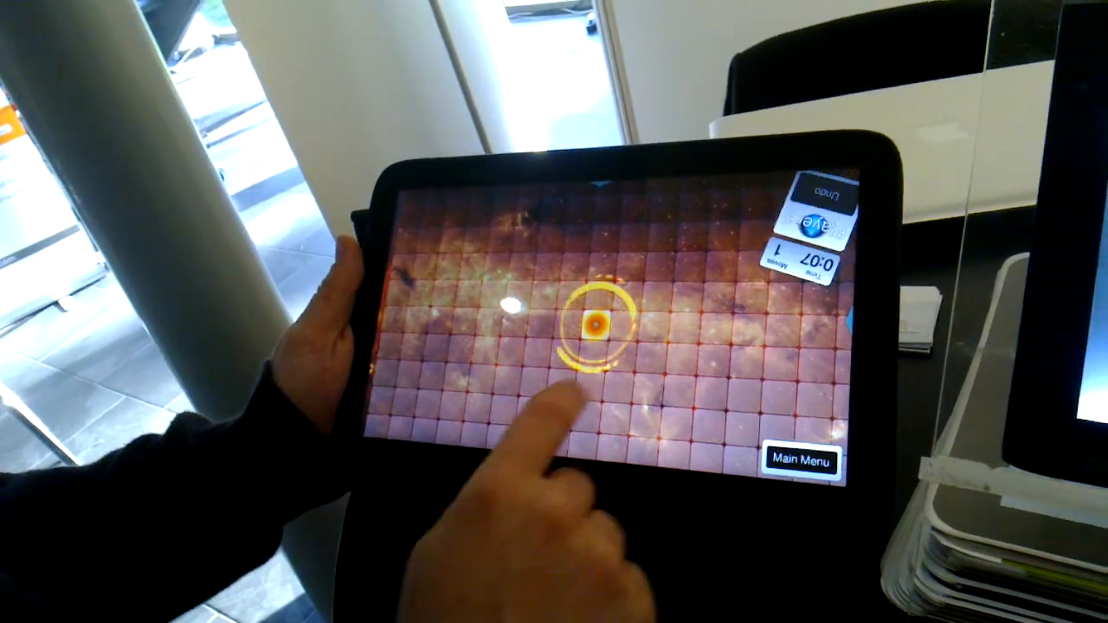
left_click(597, 320)
left_click(623, 359)
left_click(597, 324)
left_click(601, 294)
left_click(562, 355)
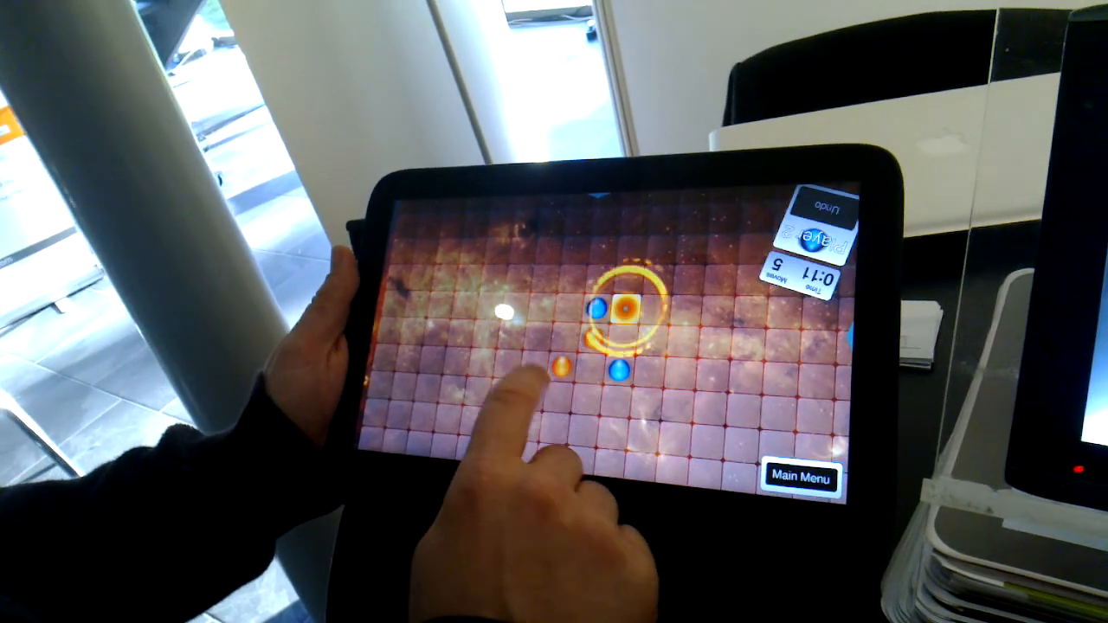
left_click(538, 381)
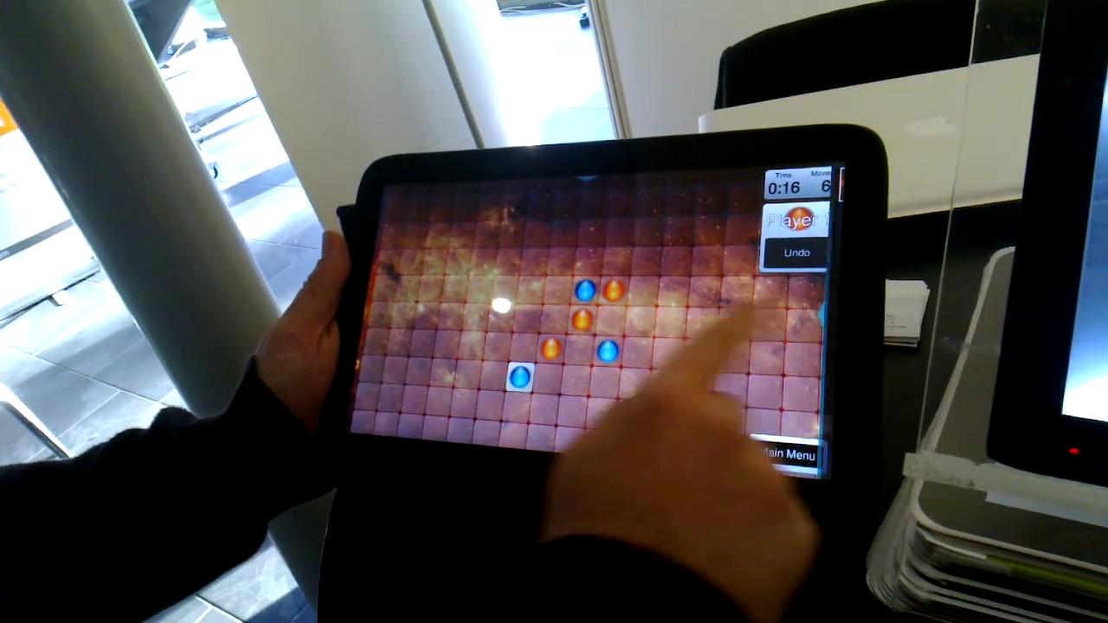
Step: Leave the game via the app switcher and return to the home screen
left_click_drag(844, 346, 762, 346)
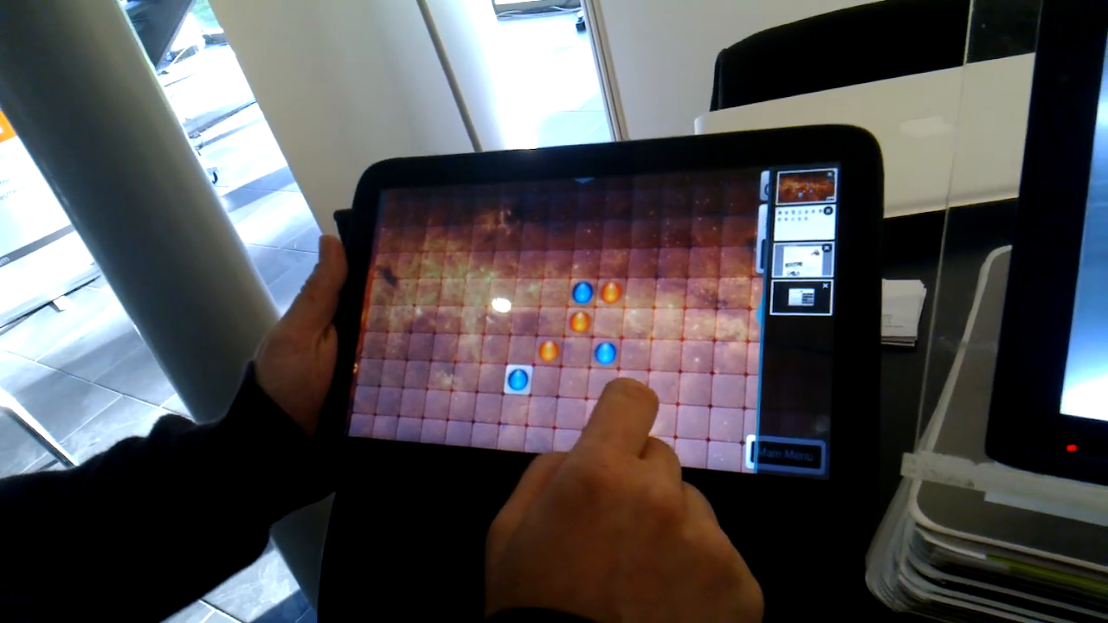
left_click(801, 251)
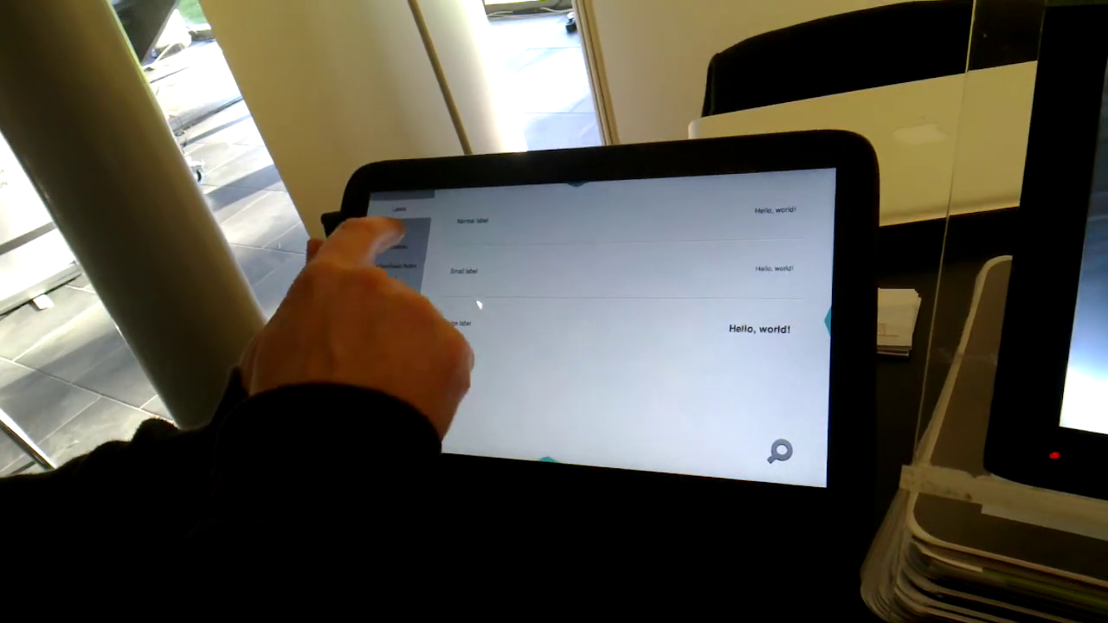
Step: Browse the Buttons, Action icons, Check Box/Radio, Inputs, Switches and Seekbar/Slider pages, then go home
left_click(385, 251)
left_click(389, 255)
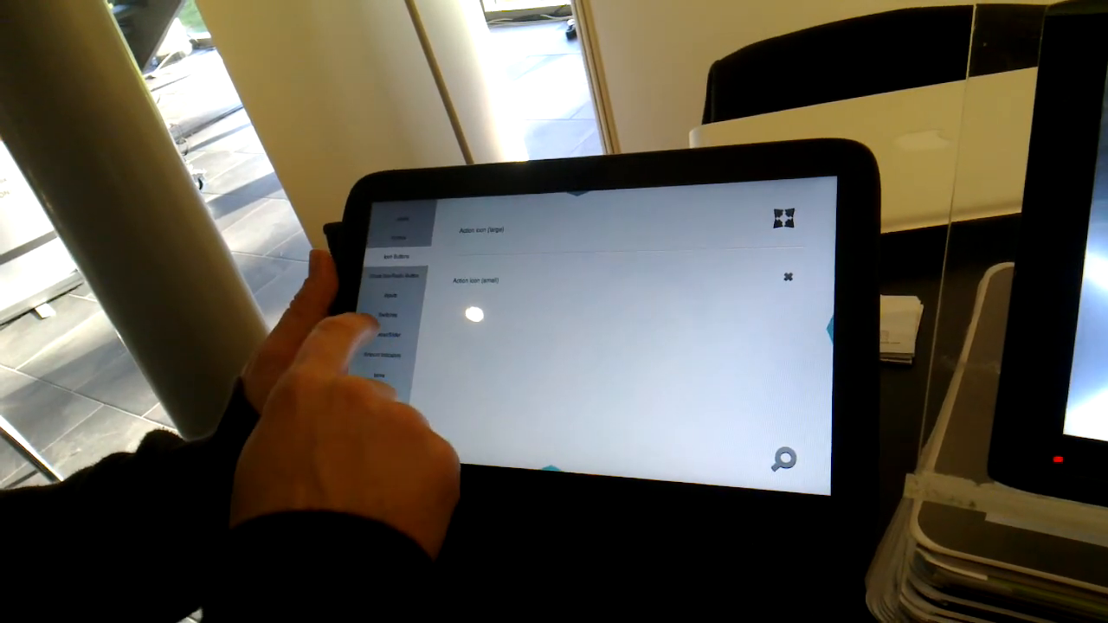
left_click(390, 270)
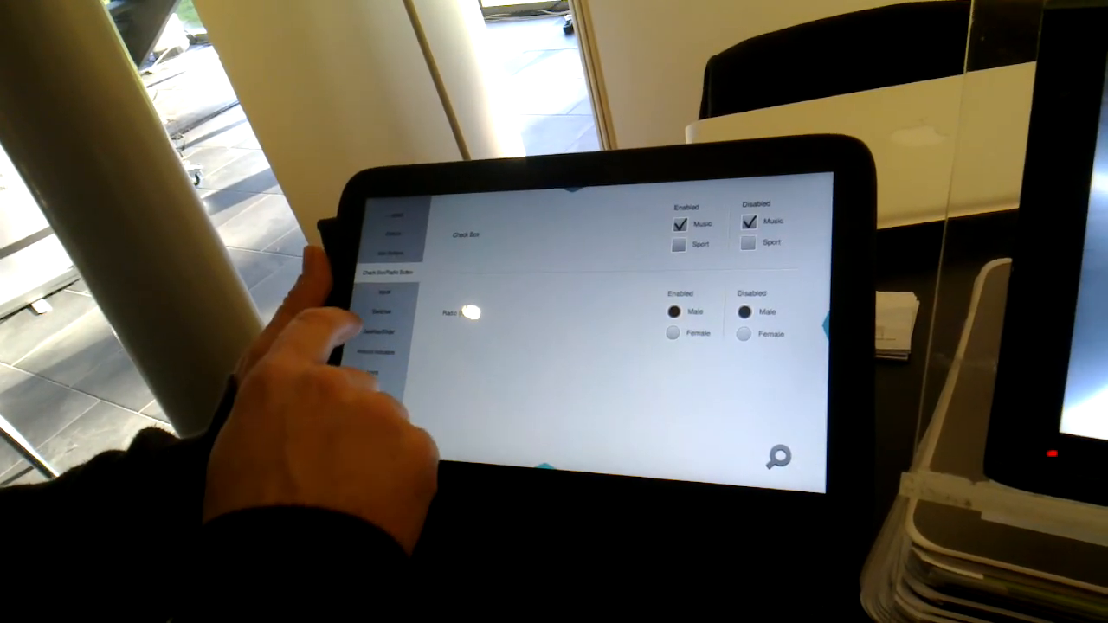
left_click(379, 291)
left_click(379, 310)
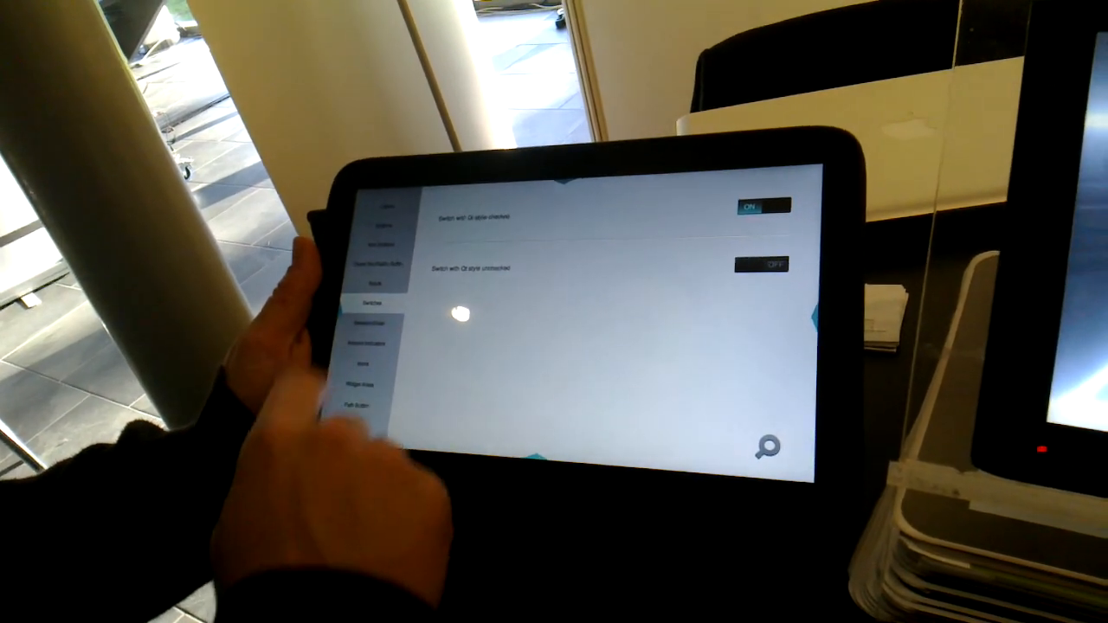
left_click(374, 321)
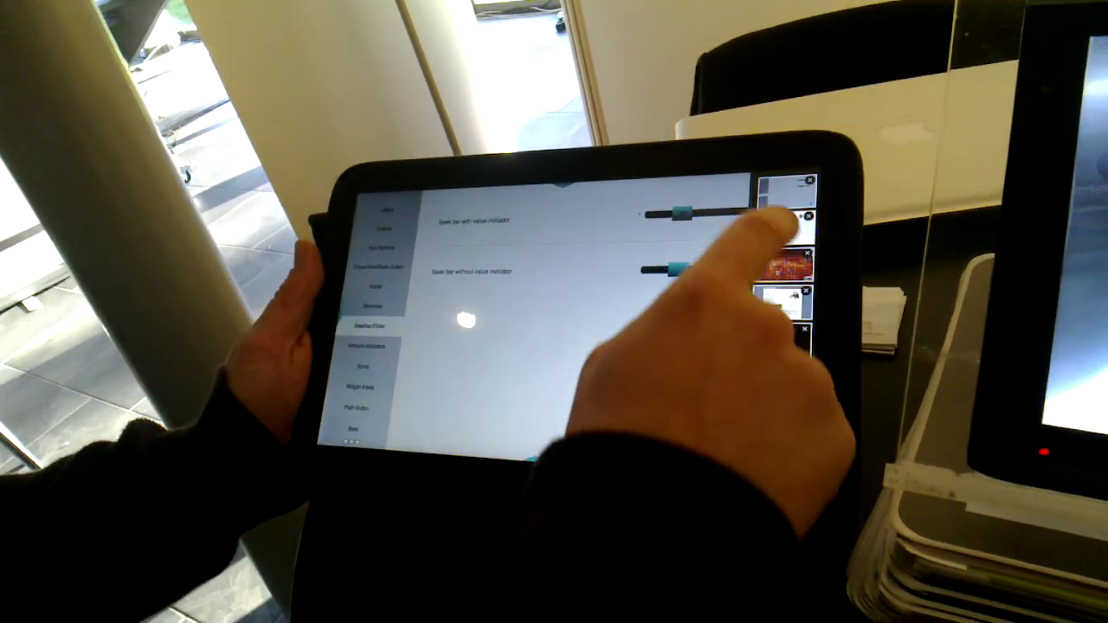
left_click(784, 344)
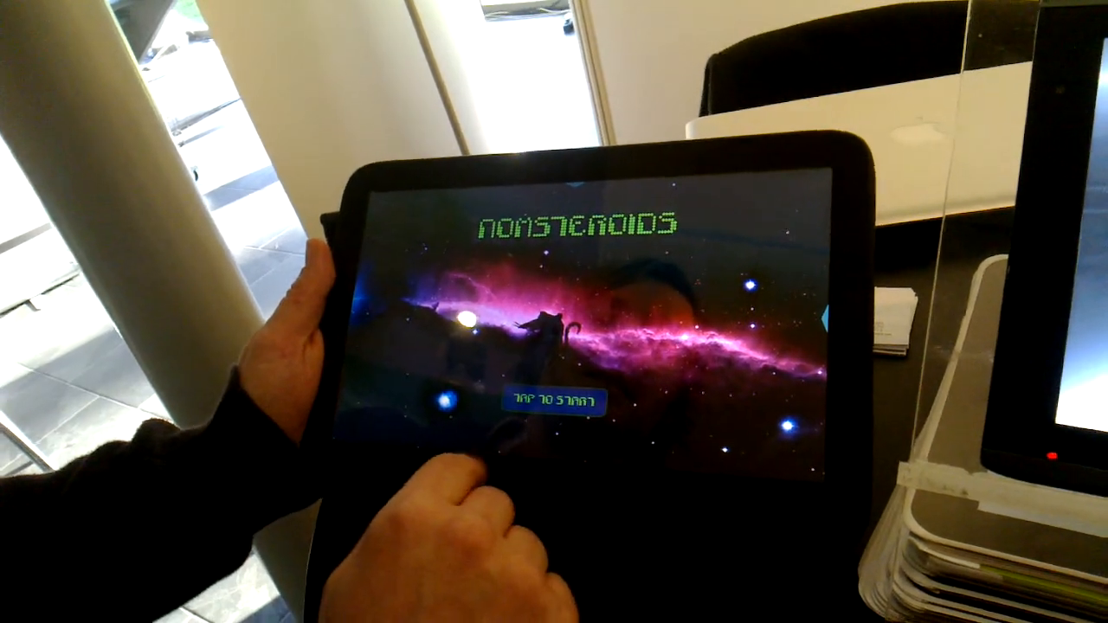
Step: Start a round of Nomsteroids from its start screen
left_click(546, 394)
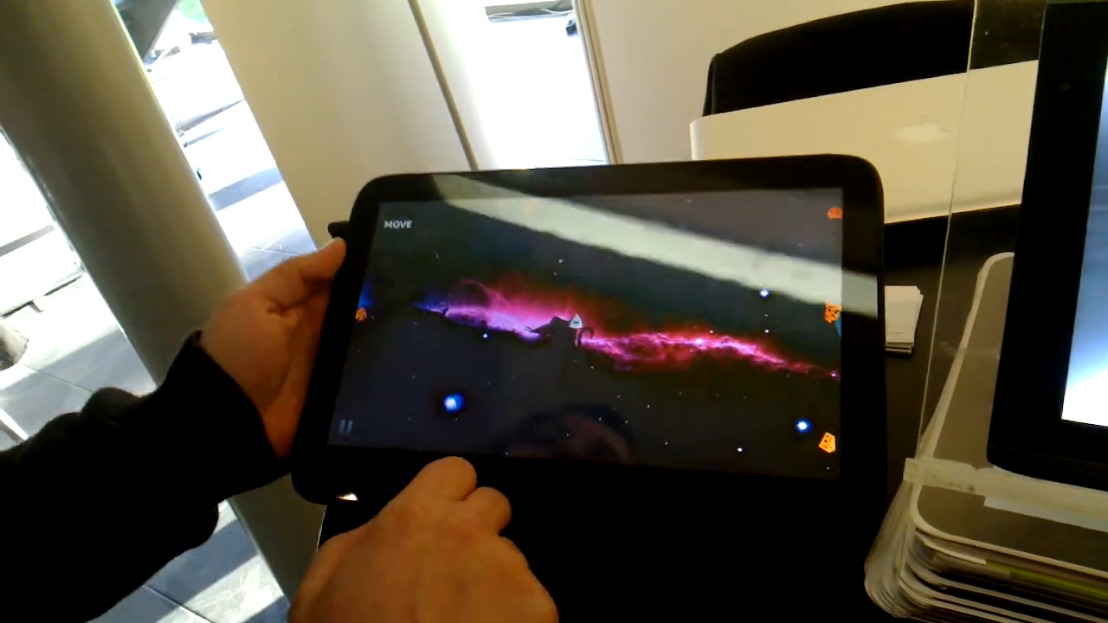